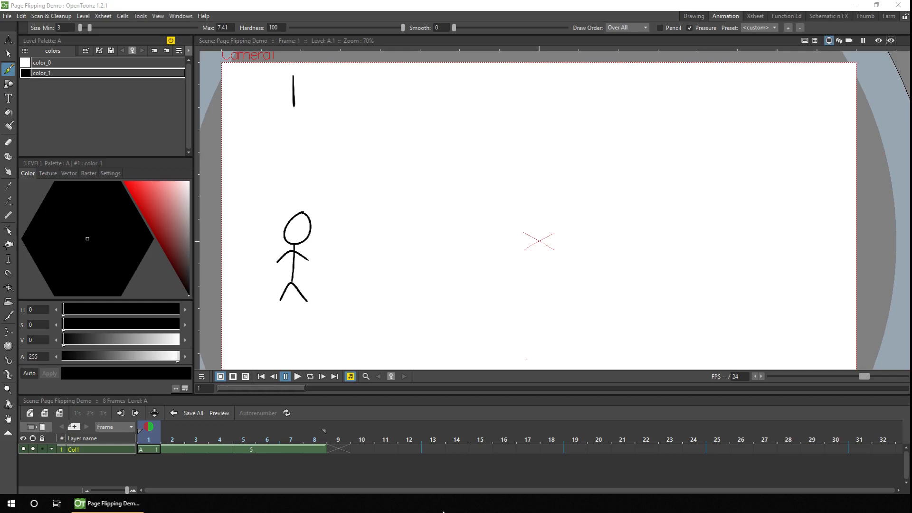
Step back and forth through the timeline to compare the stick figure poses on frames 1 and 5.
click(312, 479)
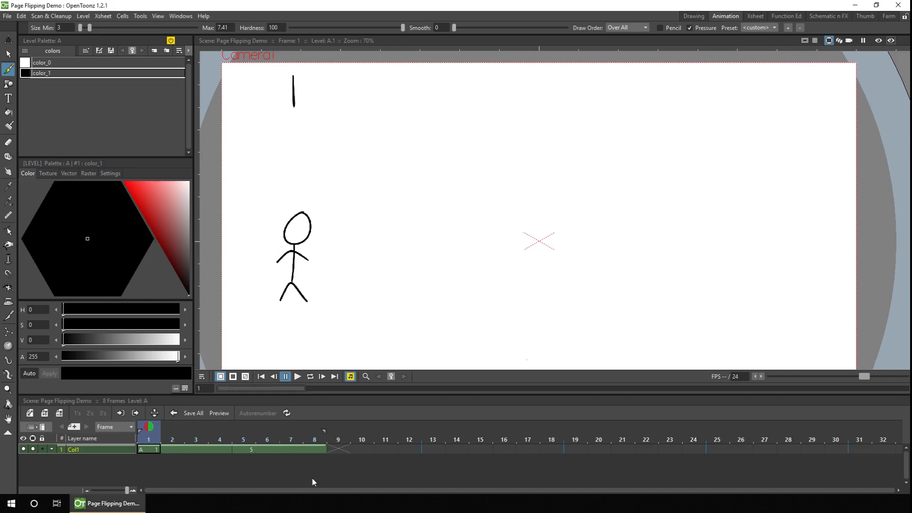
key(Right)
key(Left)
key(Right)
key(Right)
key(Right)
key(Right)
key(Left)
key(Left)
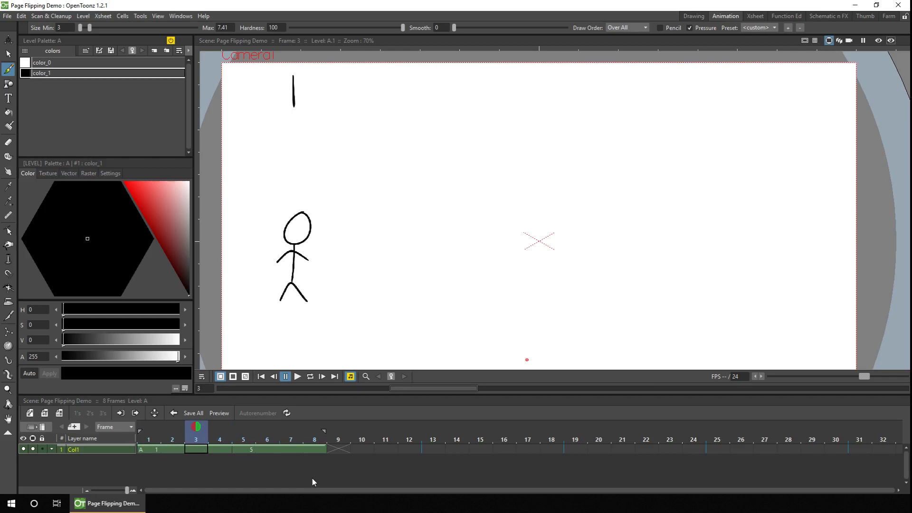
key(Right)
key(Right)
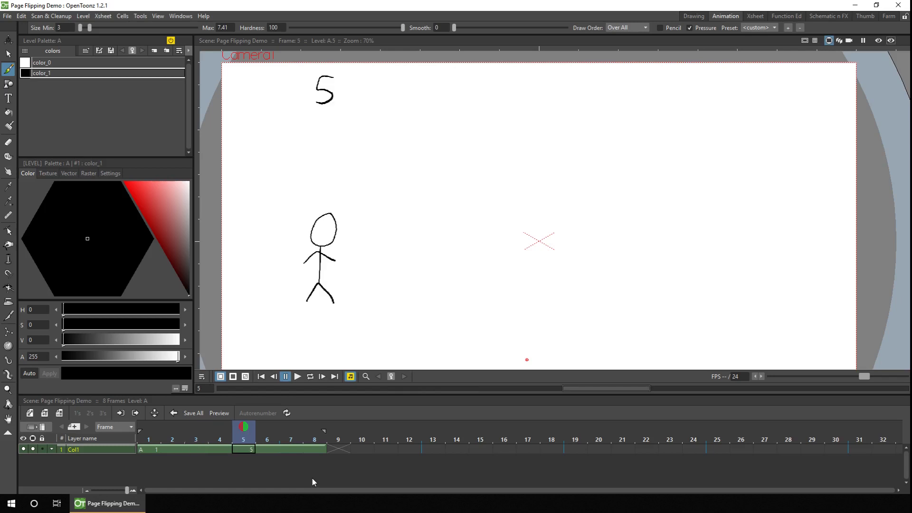
key(alt+comma)
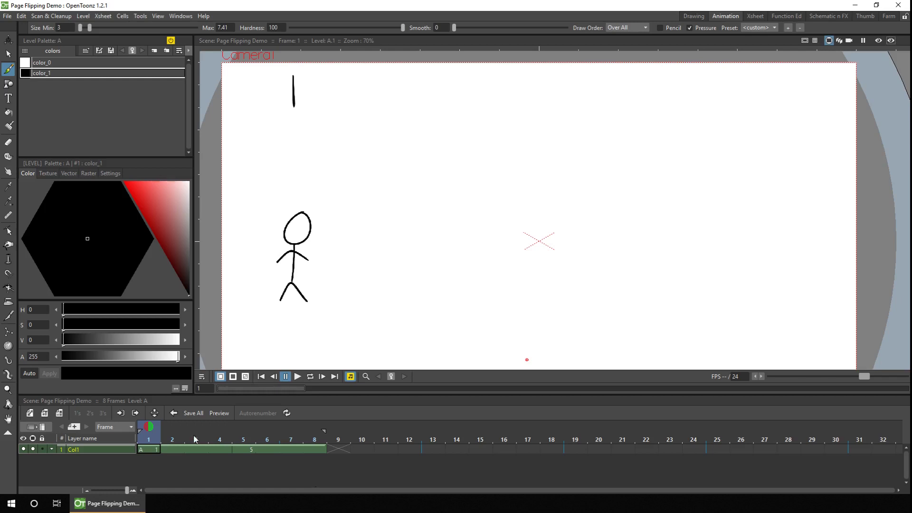
Draw the number 3 near the top of the canvas on frame 3 as a new drawing, and save the scene.
click(196, 448)
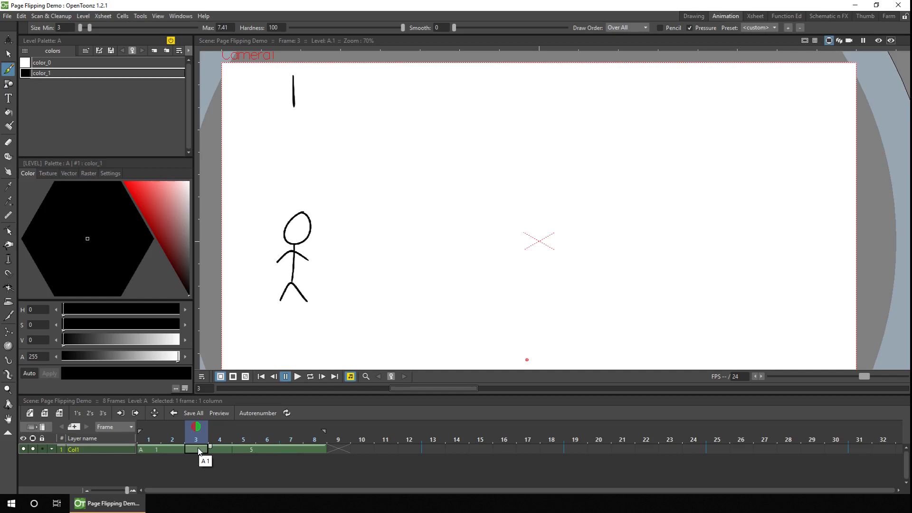
mouse_move(293, 75)
mouse_down()
mouse_move(308, 91)
mouse_move(290, 105)
mouse_up()
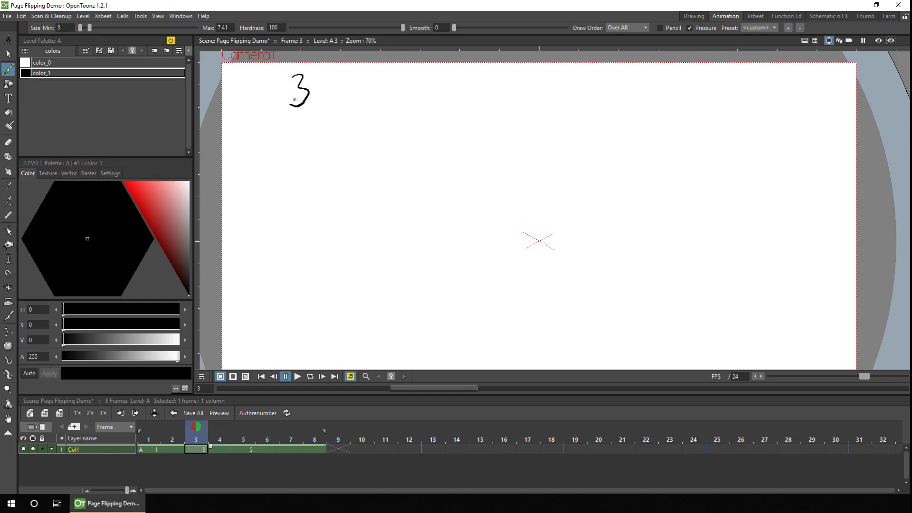
key(ctrl+s)
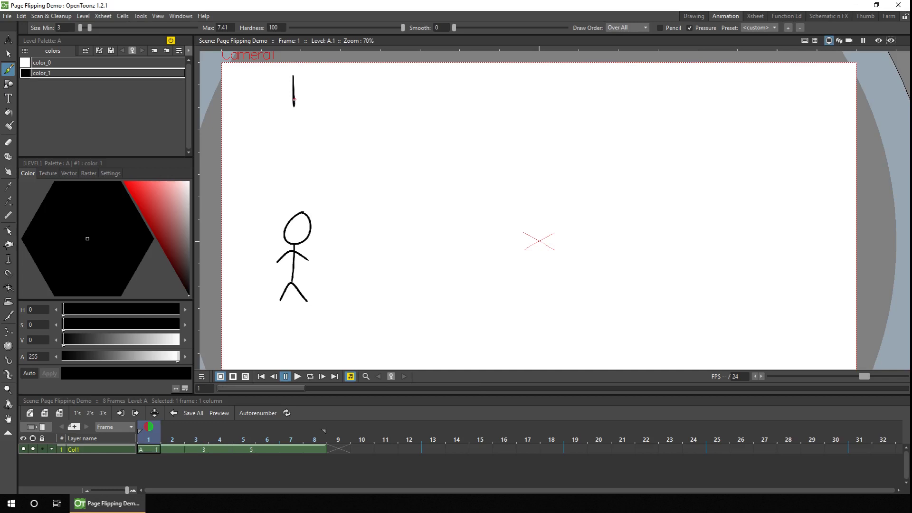
Flip through drawings 1, 3 and 5 to compare them, ending on drawing 3.
key(.)
key(.)
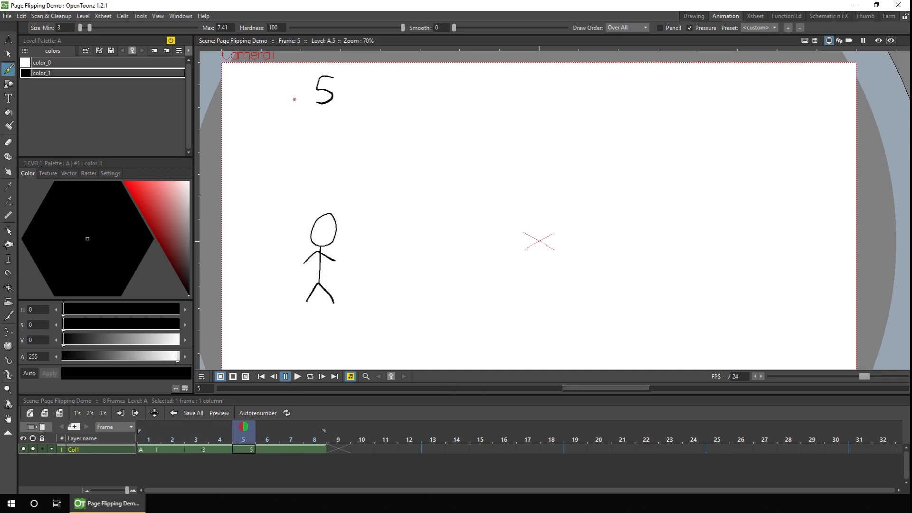
key(comma)
key(period)
key(comma)
key(comma)
key(period)
key(period)
key(comma)
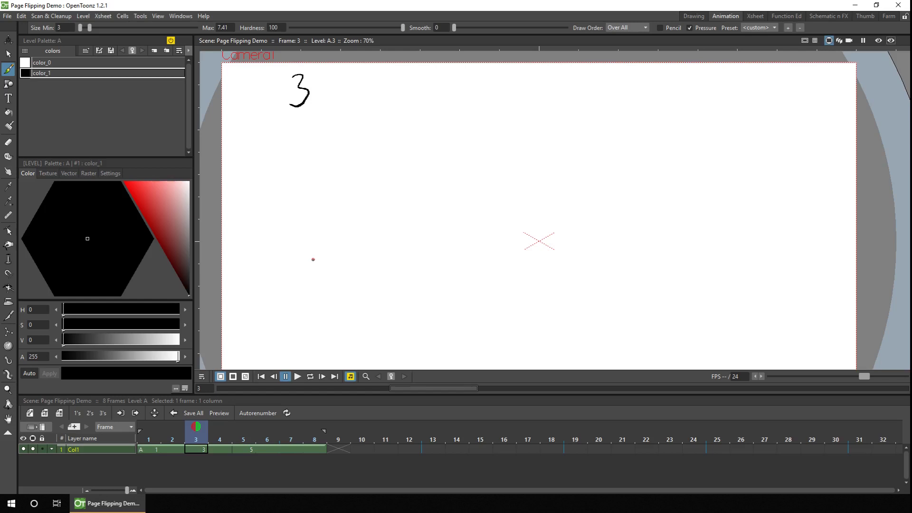
Try onion skins of frames 1 and 5 on frame 3, and clear them.
click(148, 426)
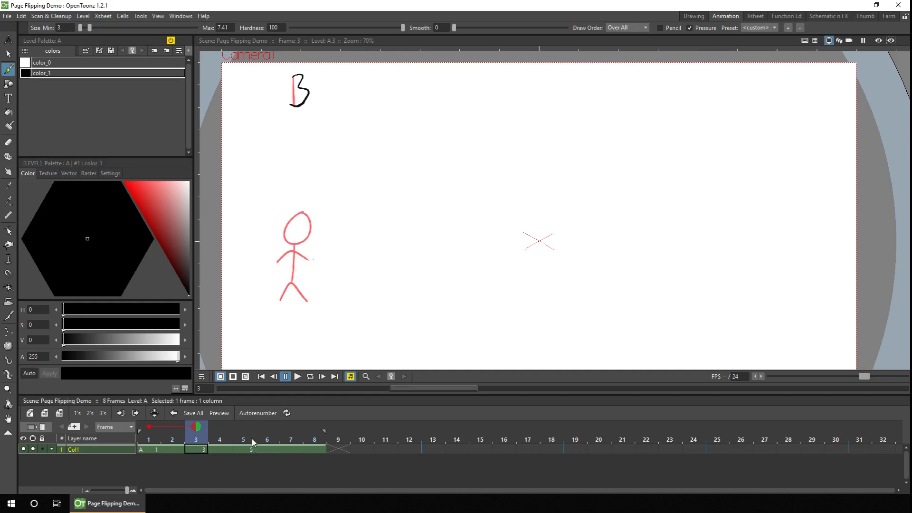
click(244, 427)
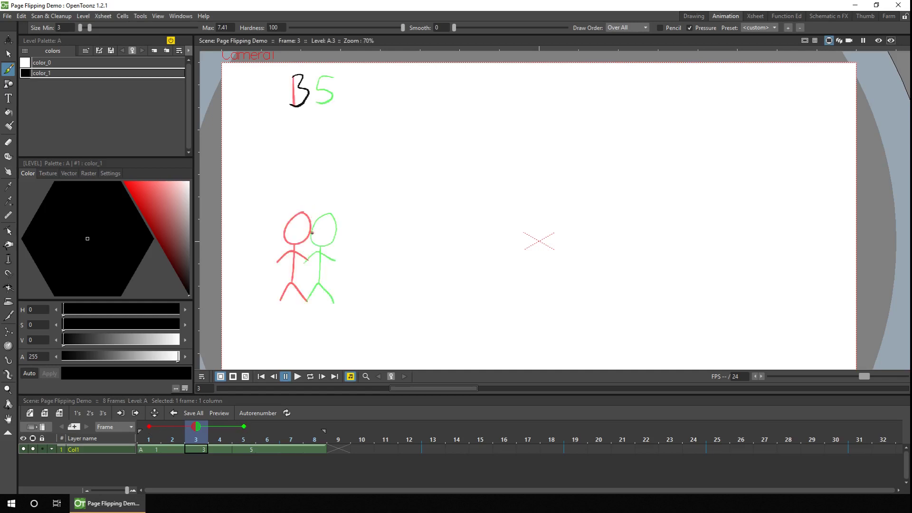
click(244, 427)
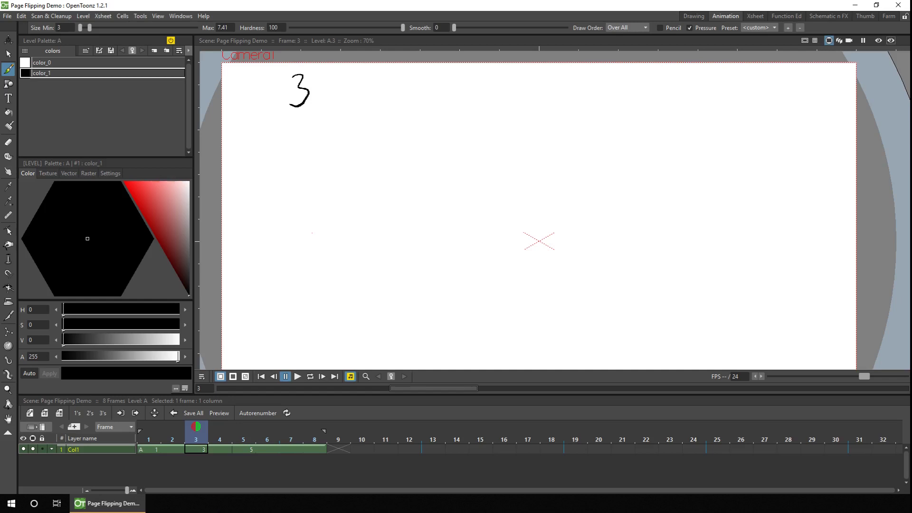
Enable Shift and Trace on frame 3 and set frame 1 as the previous reference drawing.
click(158, 16)
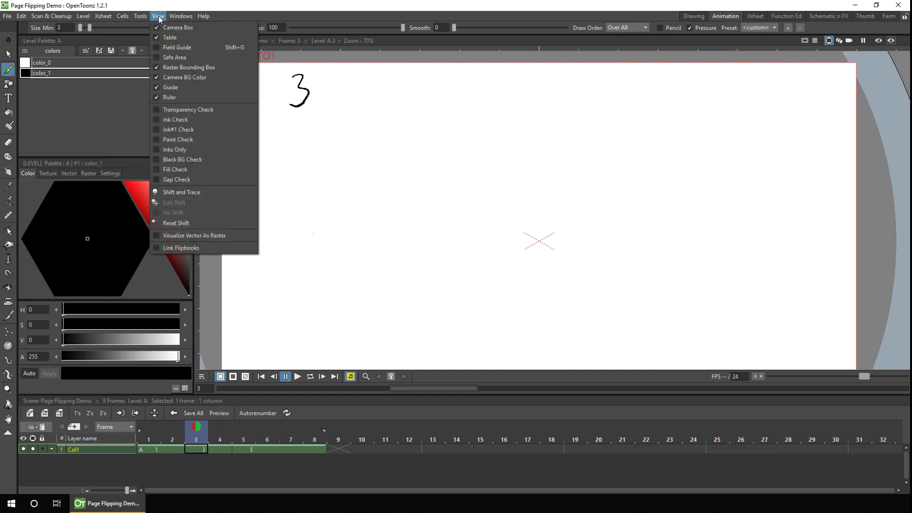
click(189, 193)
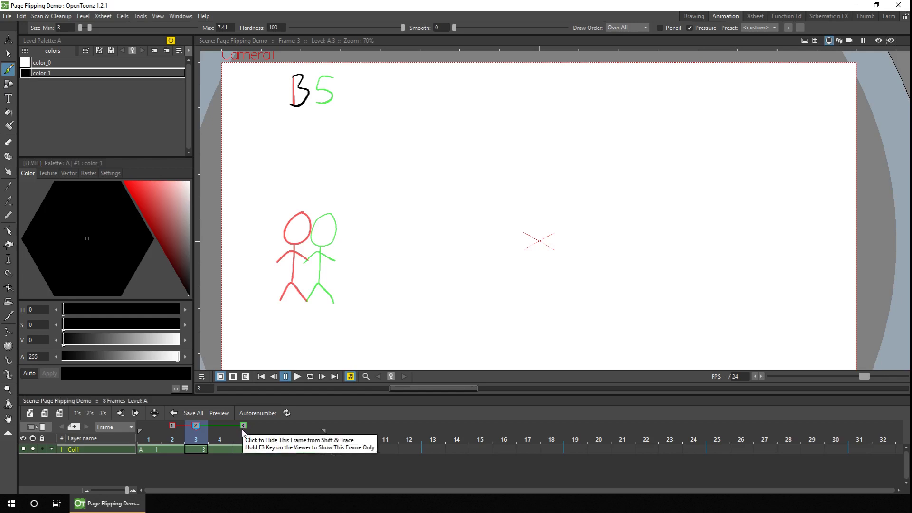
click(172, 427)
click(147, 426)
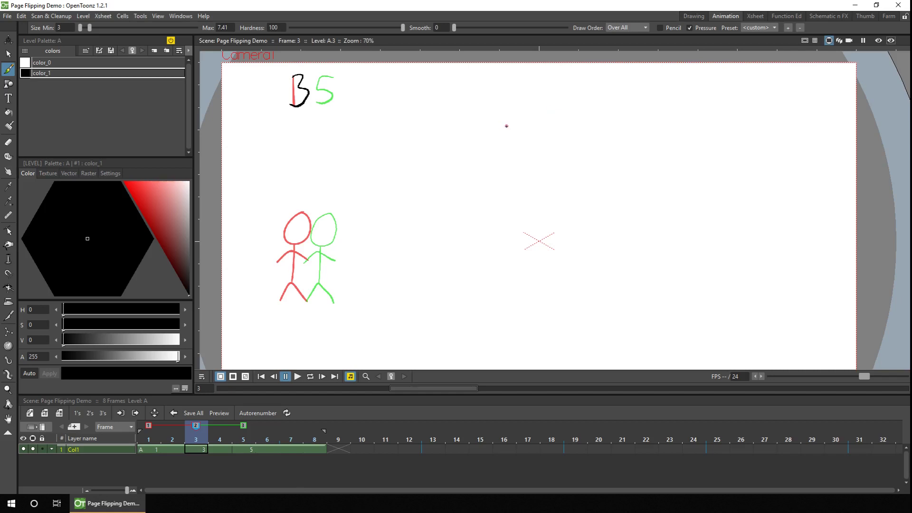
Flip between the Shift and Trace references 1 and 5 and the current drawing 3 to compare the poses.
key(F1)
key(shift+t)
key(shift+t)
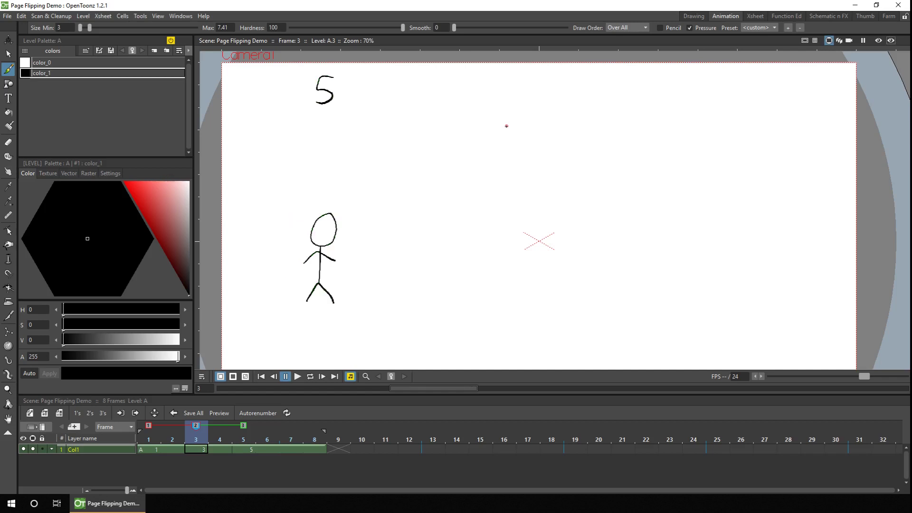
key(F2)
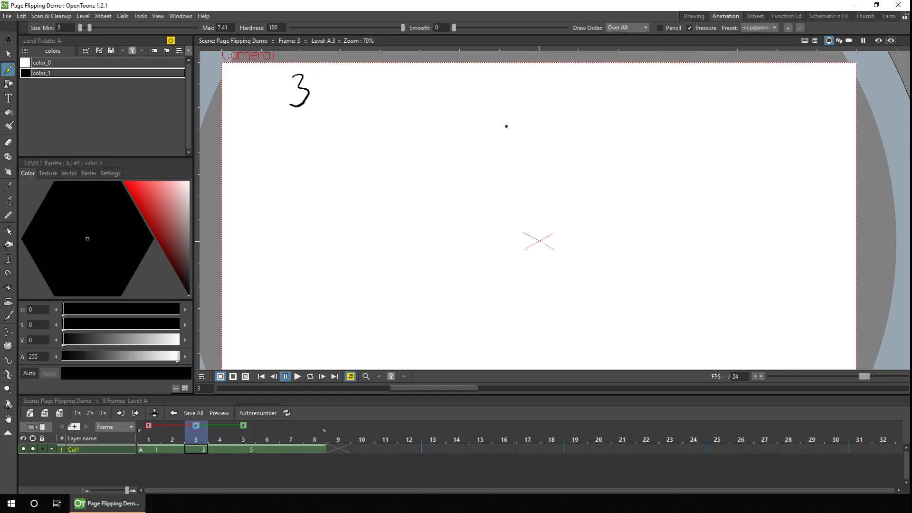
key(shift+t)
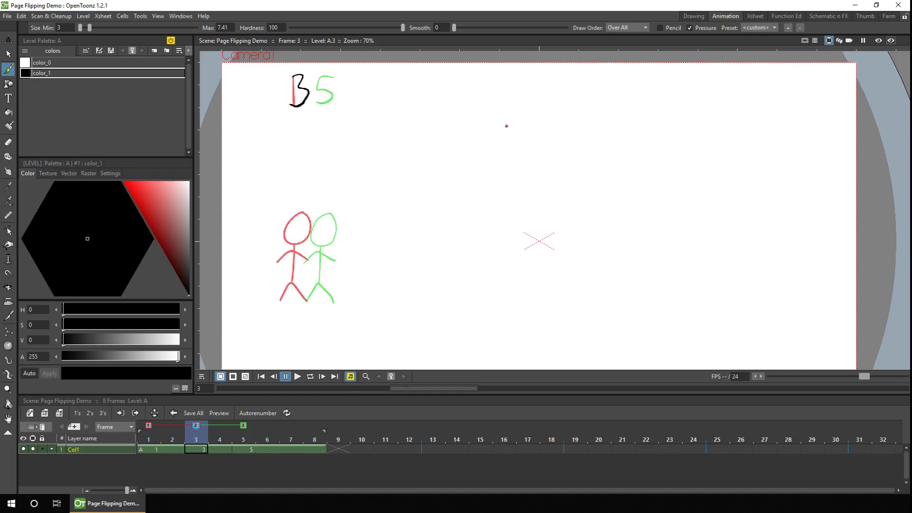
key(F1)
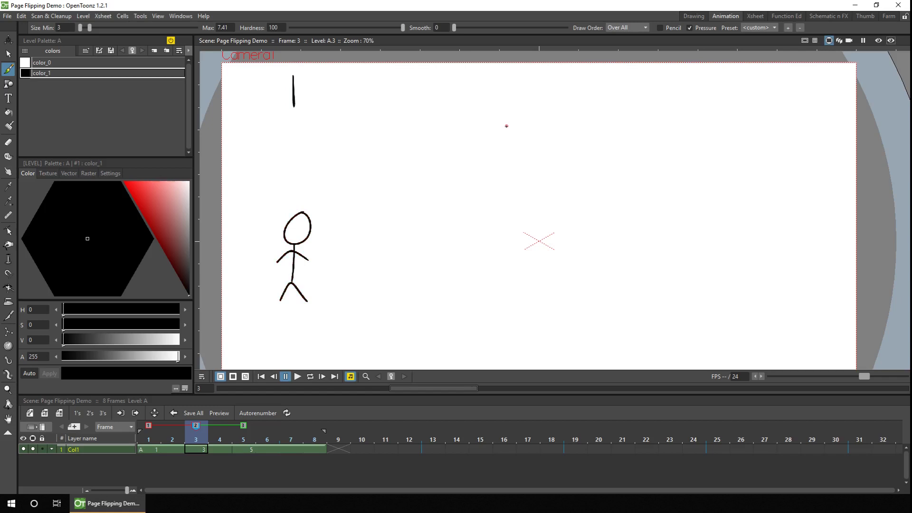
key(F2)
key(F1)
key(F2)
key(F1)
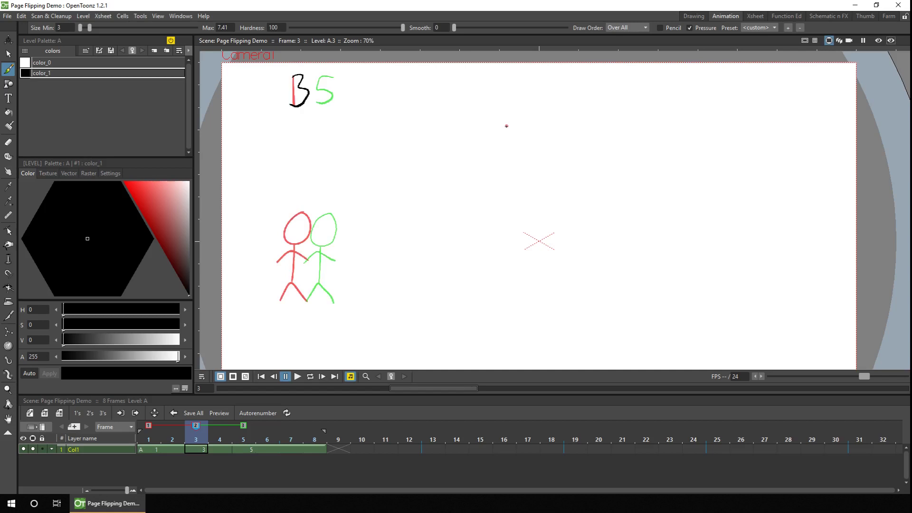
key(F2)
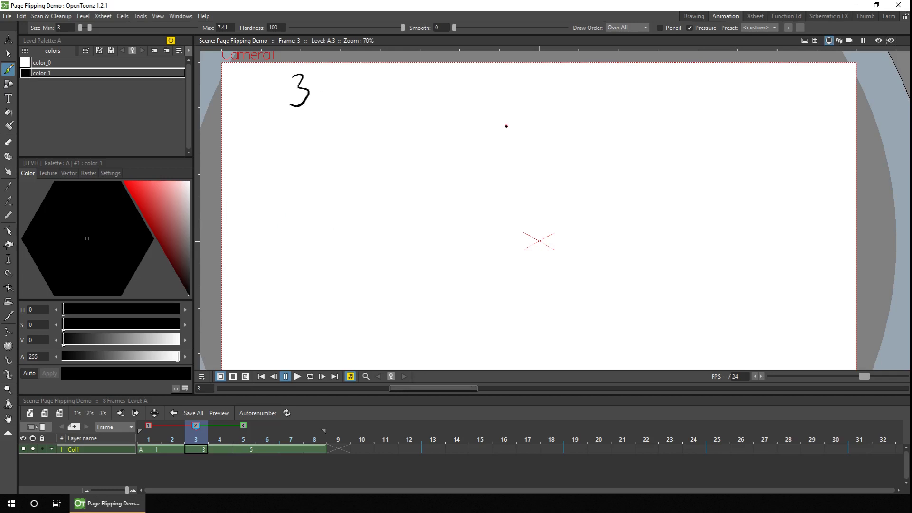
key(F3)
key(F1)
key(F3)
key(F1)
key(F3)
key(F1)
key(F2)
key(F1)
key(F3)
key(F1)
key(F3)
Try drawing the in-between figure's head on frame 3, and undo the stroke.
mouse_move(312, 213)
mouse_down()
mouse_move(304, 231)
mouse_move(320, 230)
mouse_move(313, 207)
mouse_up()
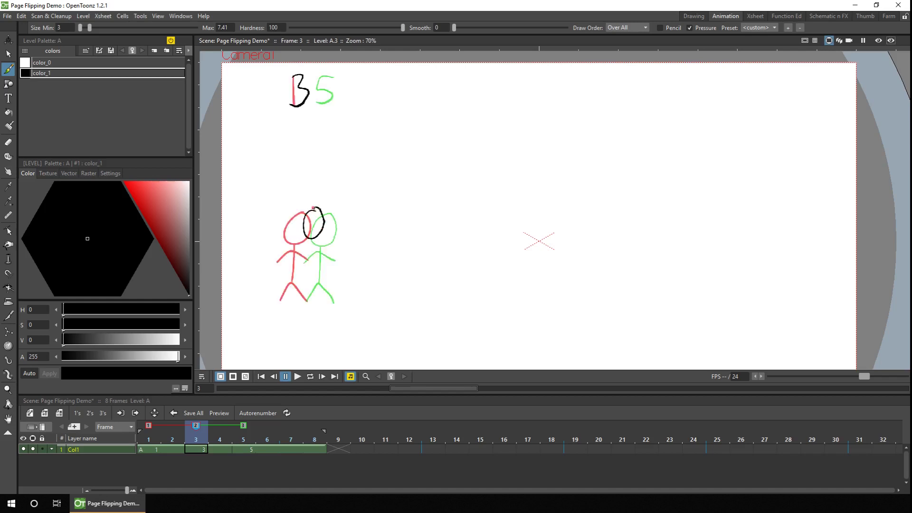
key(ctrl+z)
key(F2)
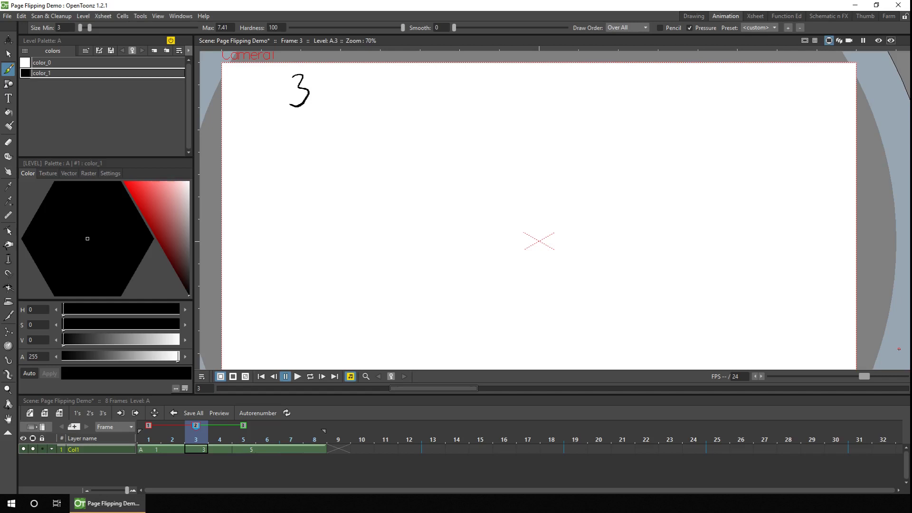
Draw an oval head on frame 3 between the two reference heads, flipping to both references for guidance.
key(F1)
key(F3)
key(F1)
key(F2)
key(F3)
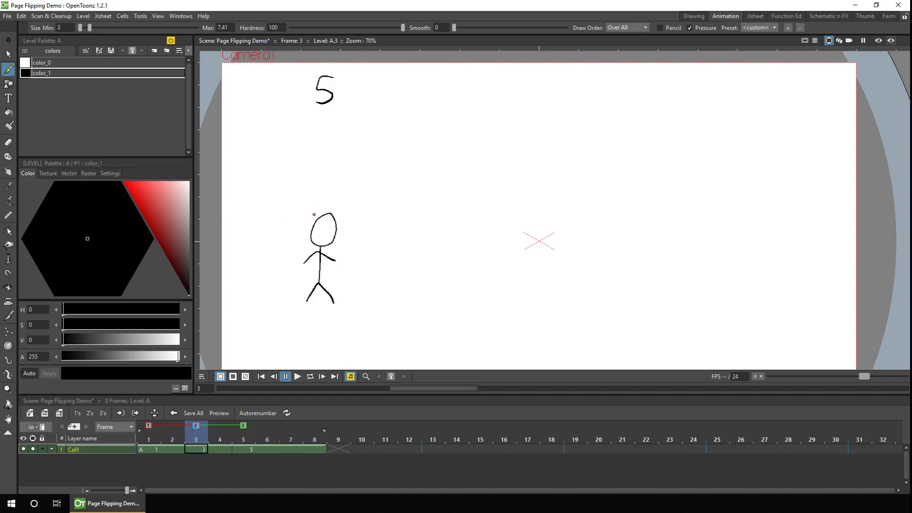
mouse_move(313, 209)
mouse_down()
mouse_move(310, 239)
mouse_move(325, 230)
mouse_move(310, 210)
mouse_up()
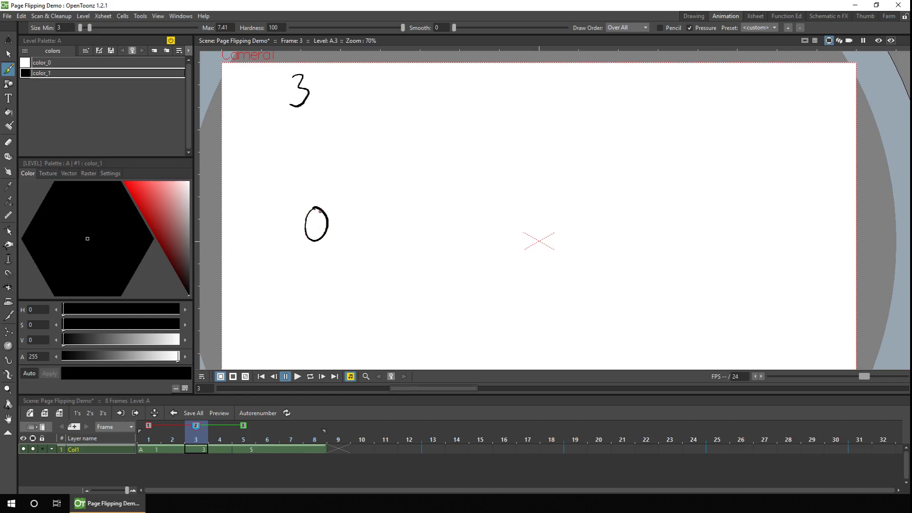
Draw the in-between figure's torso and legs below the head, flipping to drawing 1 as a guide.
key(F1)
drag(314, 240, 311, 282)
key(F1)
drag(307, 300, 311, 282)
key(F1)
mouse_move(310, 281)
mouse_down()
mouse_move(321, 284)
mouse_move(304, 297)
mouse_up()
Add the in-between figure's arms at the top of the torso, and compare the drawing with both references.
key(F3)
key(F1)
key(F3)
mouse_move(312, 246)
mouse_down()
mouse_move(303, 261)
mouse_move(315, 253)
mouse_move(317, 266)
mouse_up()
key(F1)
key(F3)
key(F1)
key(F3)
key(F2)
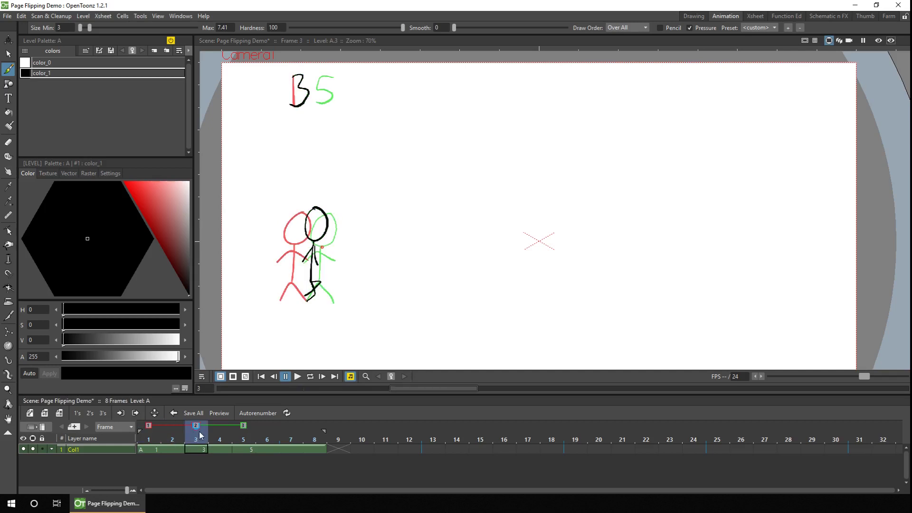
Move to frame 5 and back to frame 3, and remove the previous and next Shift and Trace references.
drag(199, 431, 252, 432)
drag(197, 428, 293, 429)
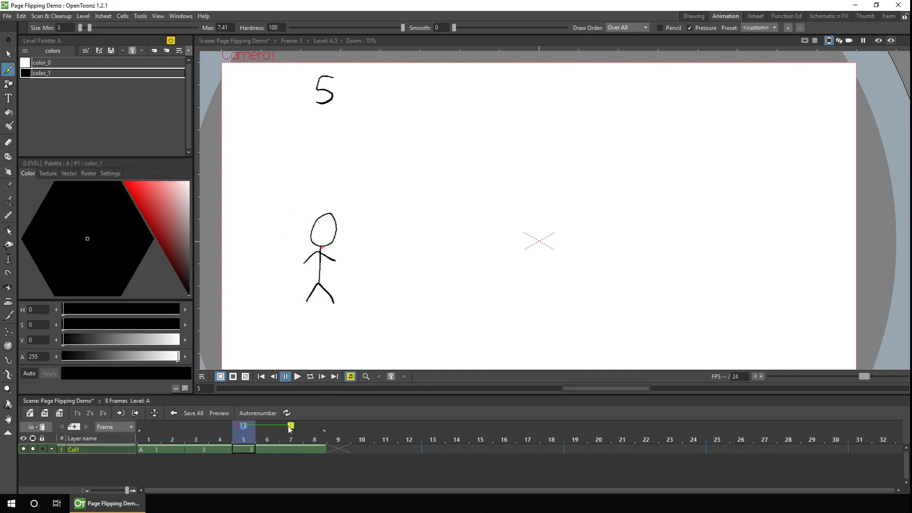
click(198, 435)
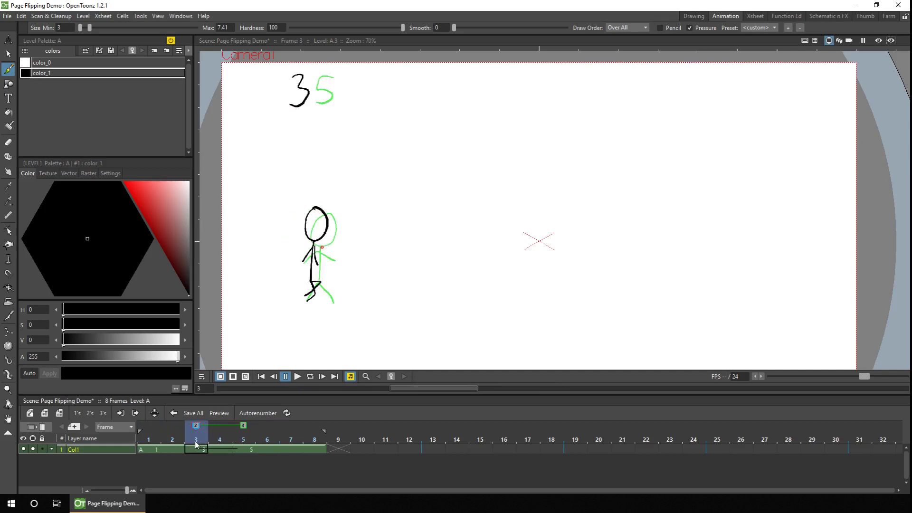
click(239, 427)
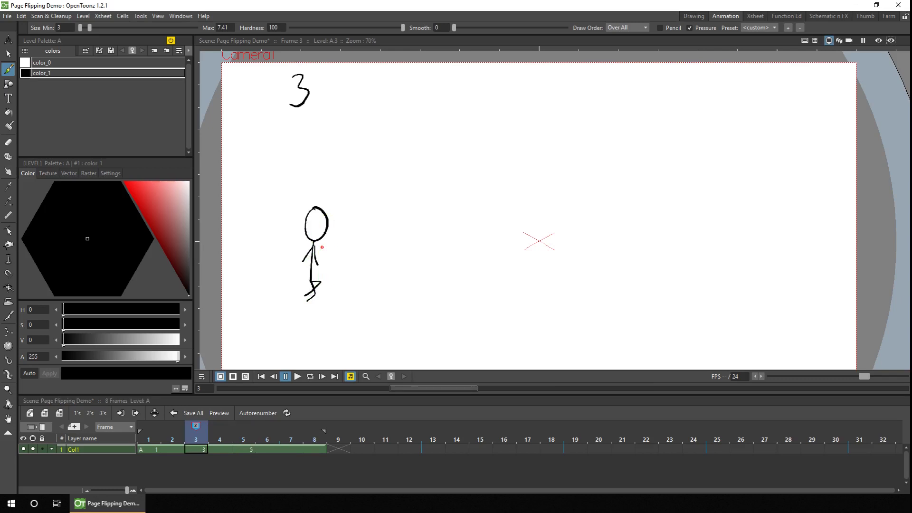